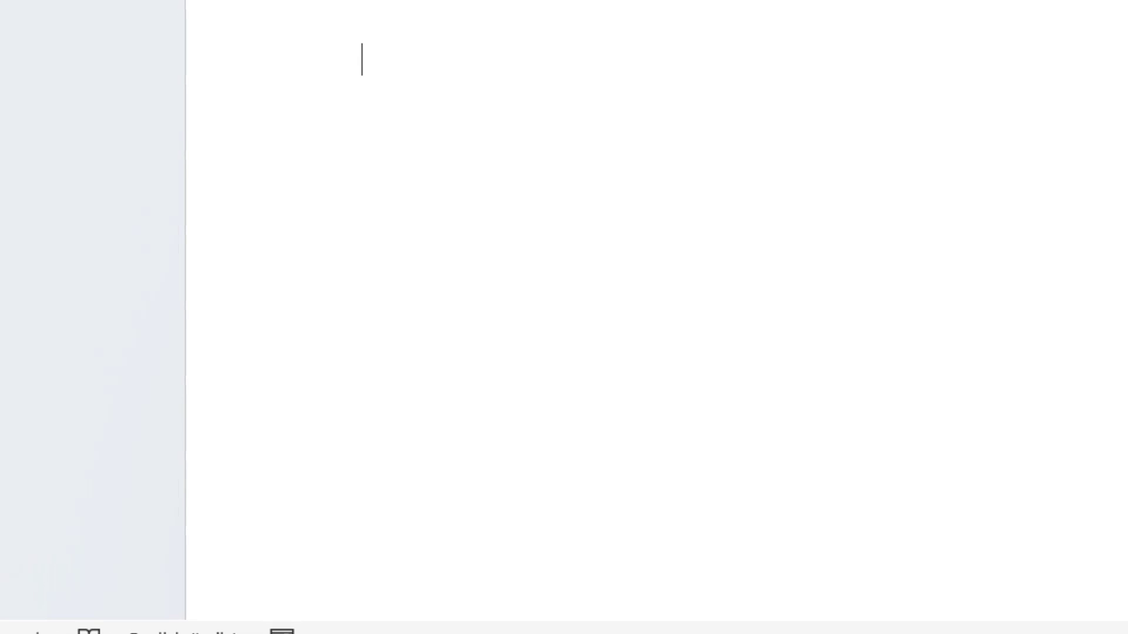
Step: Type (r) and (c) so AutoCorrect turns them into ® and © on separate lines
type("(r)")
mouse_move(374, 67)
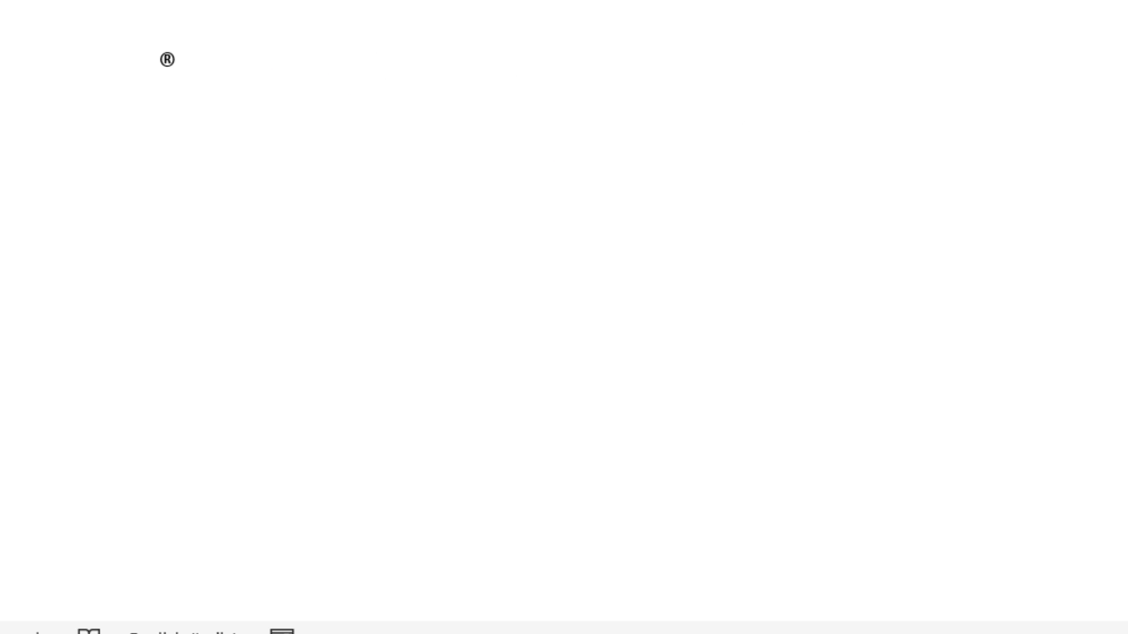
type("(c)")
left_click(183, 160)
key("Return")
Step: Add ™ from (tm), then a second ® with Ctrl+Alt+R on the next line
type("(")
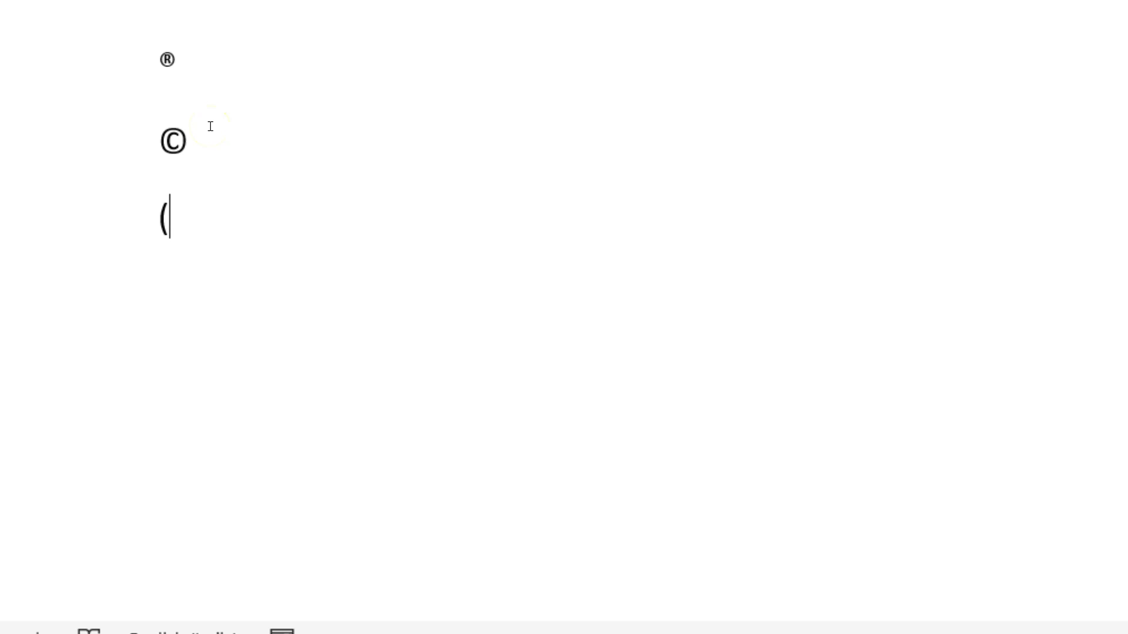
type("tm)")
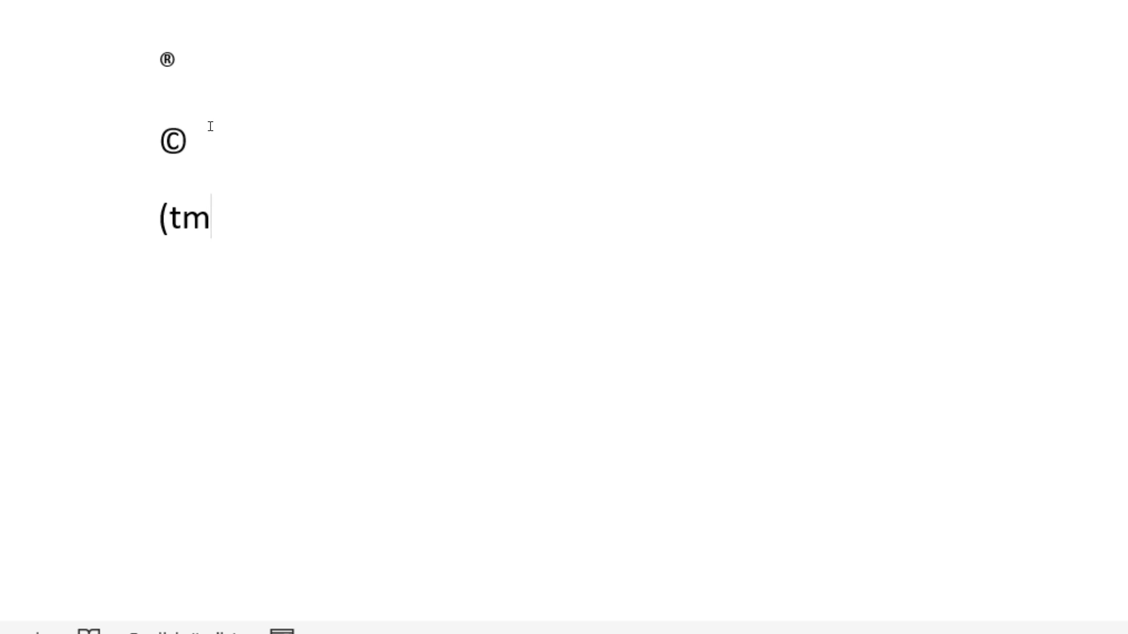
left_click(210, 134)
left_click(169, 235)
left_click(320, 191)
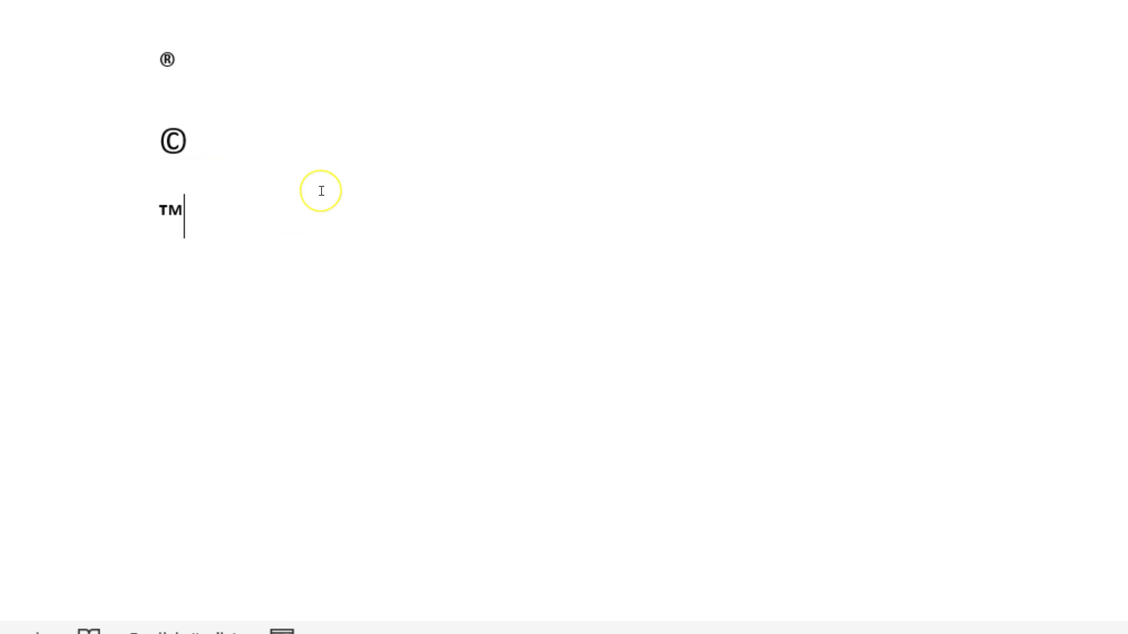
left_click(299, 307)
key("Return")
key("ctrl+alt+r")
key("Return")
Step: Add a sad face from :( and a smiling face from :) on separate lines
type(":")
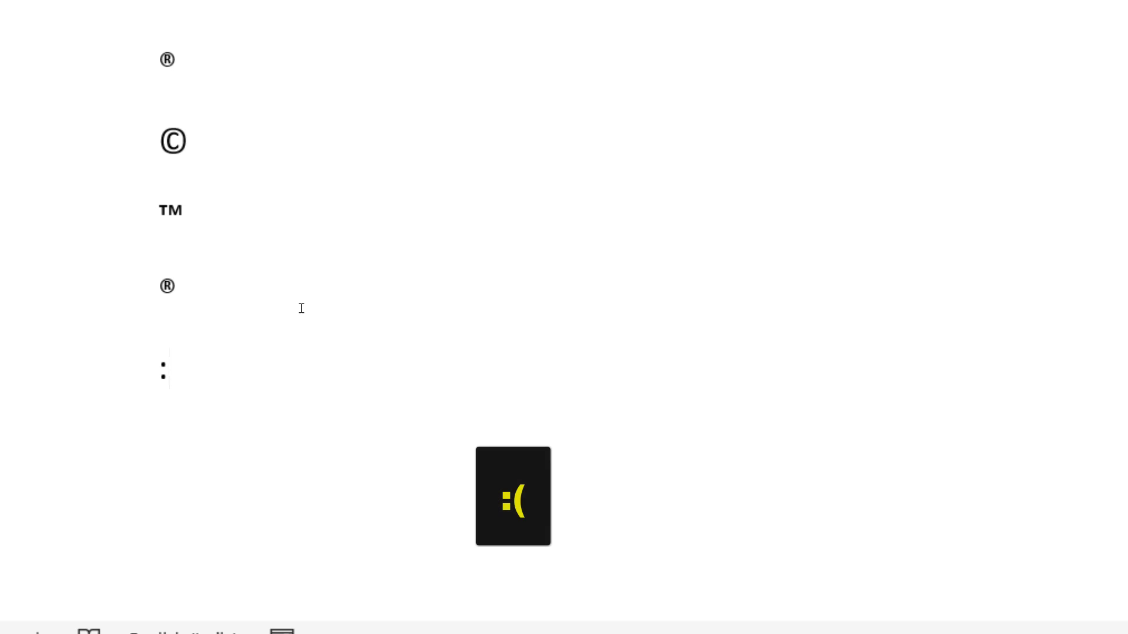
type("(")
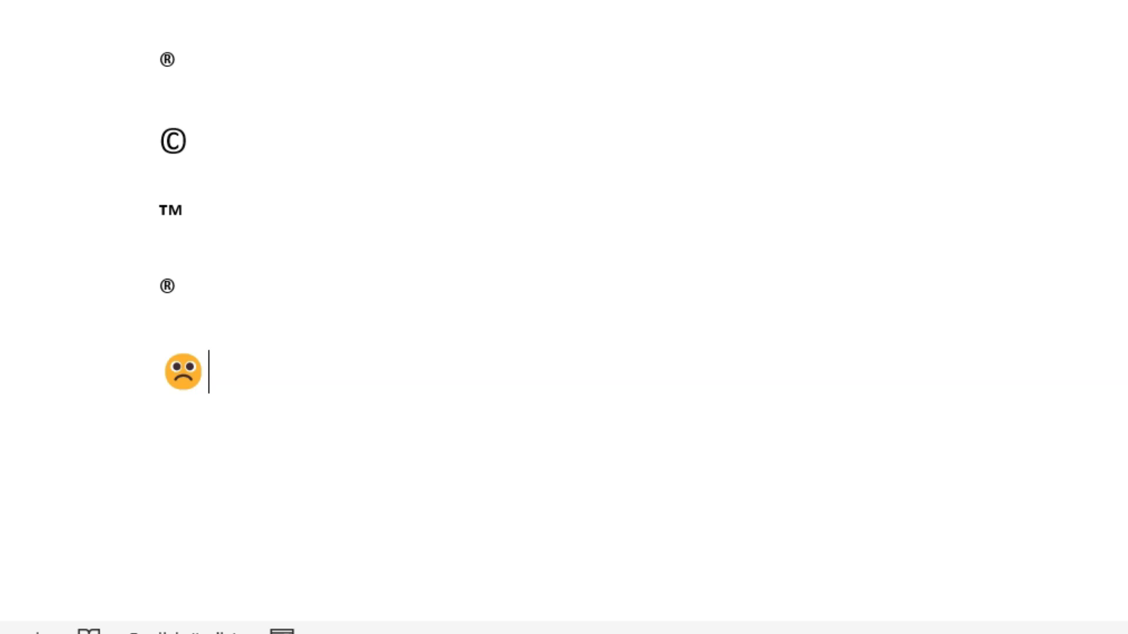
type("(")
key("BackSpace")
key("Return")
type(":)")
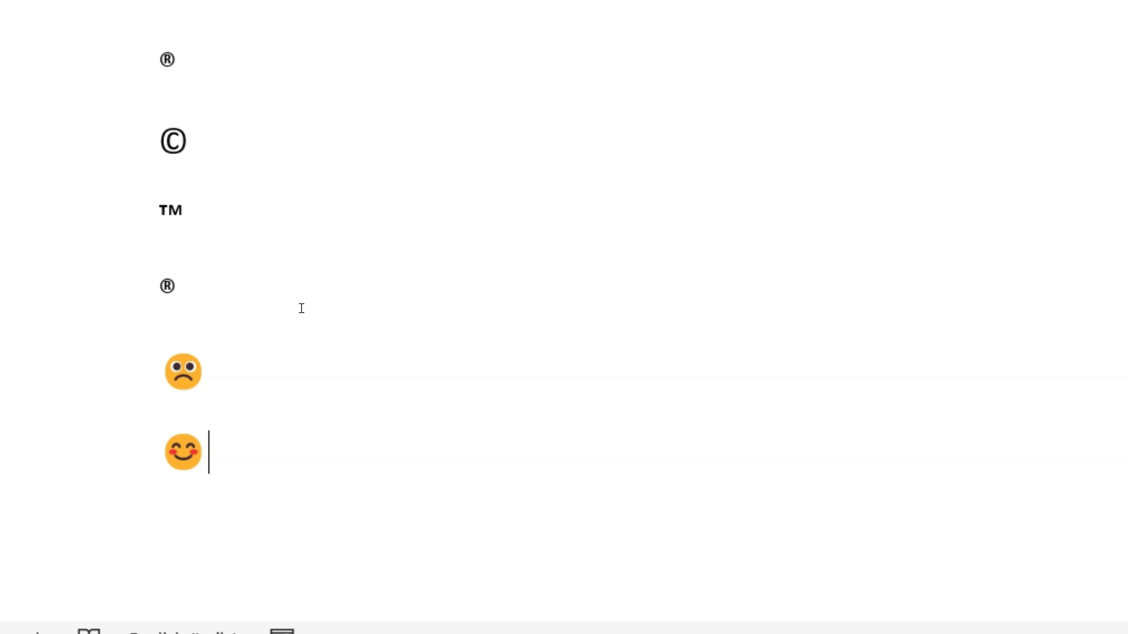
key("Return")
Step: Add a neutral face from :| and a winking face from ;) on their own lines
scroll(159, 414, "down", 3)
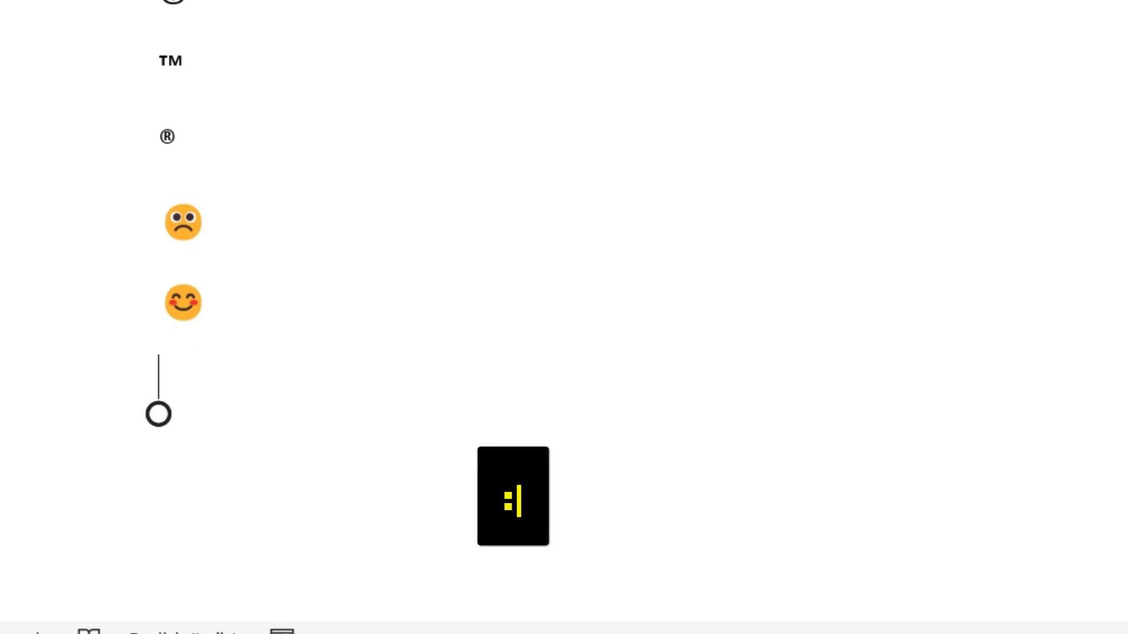
type("|")
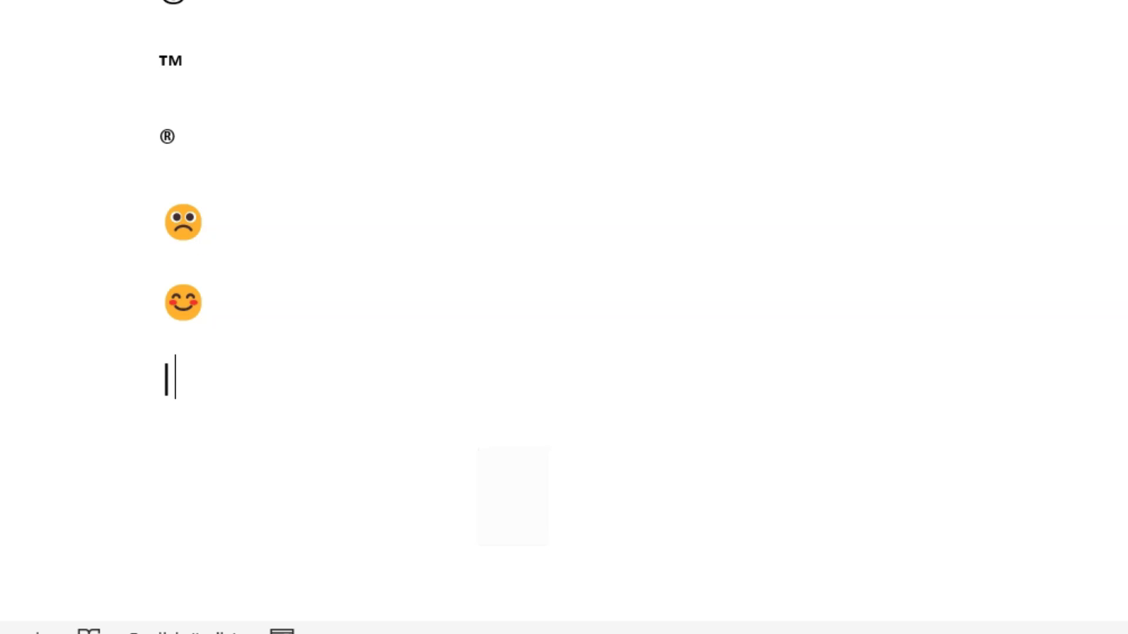
key("BackSpace")
type(":|")
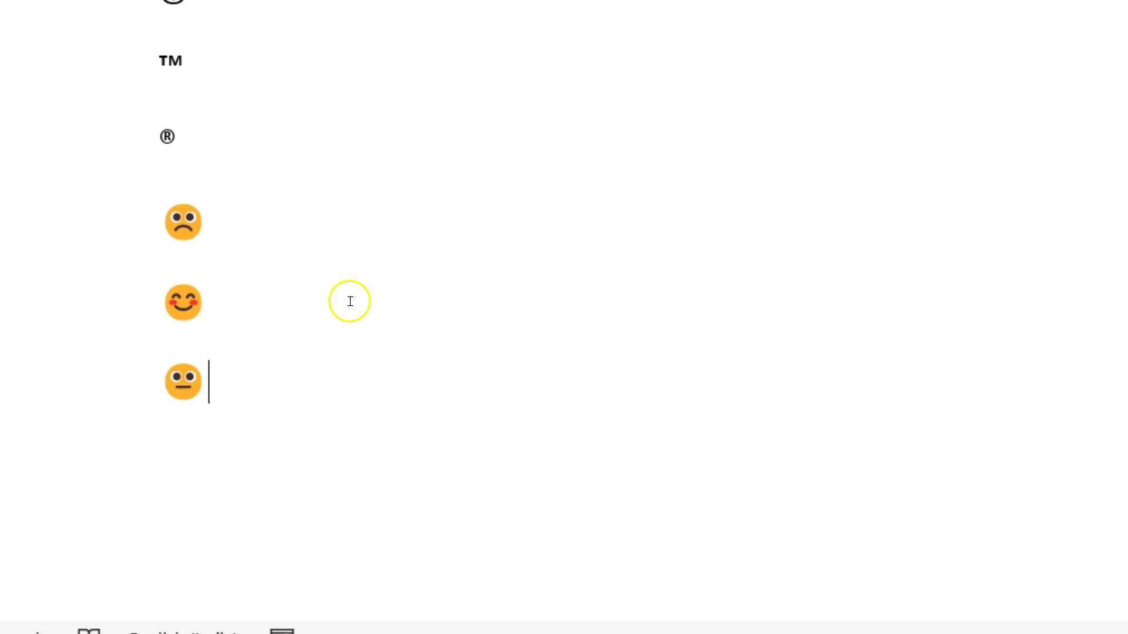
key("Return")
type(";")
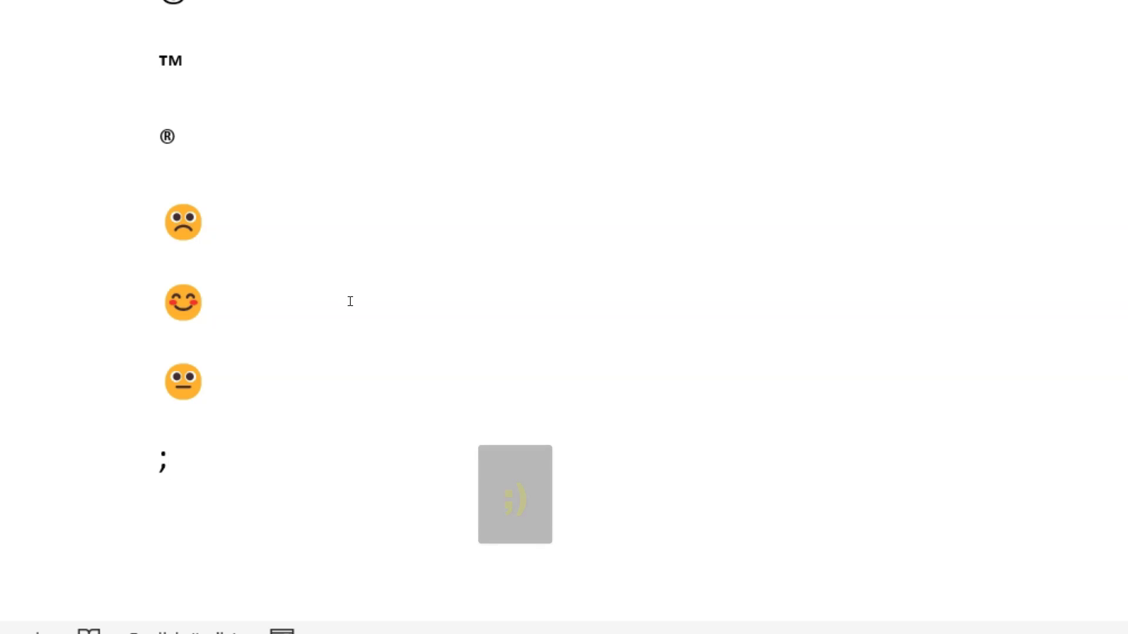
type(")")
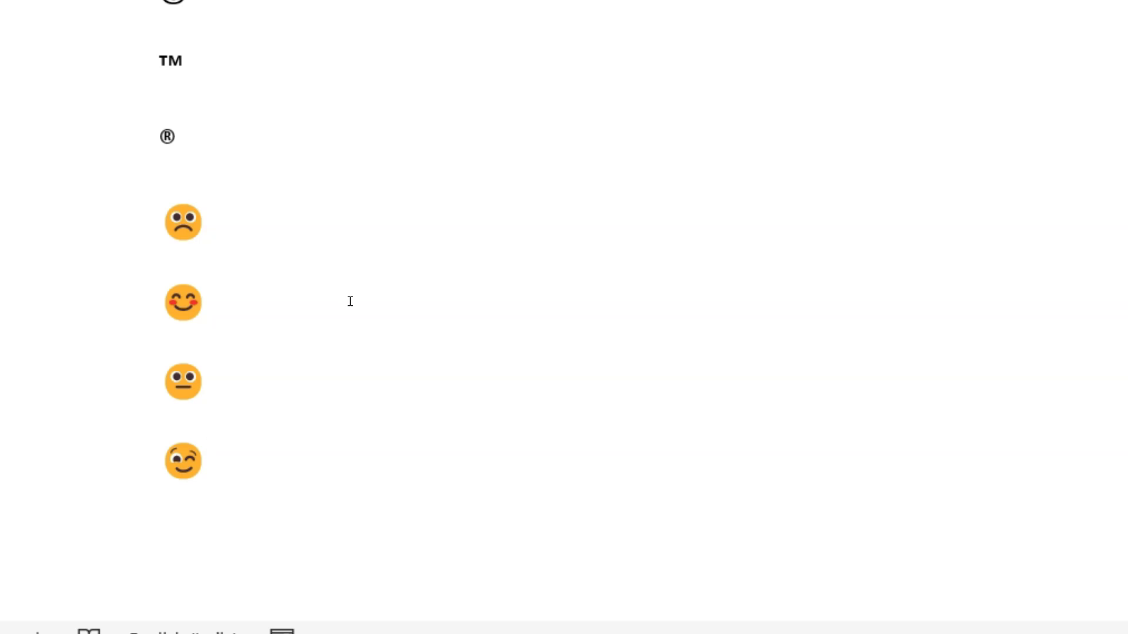
scroll(350, 301, "down", 4)
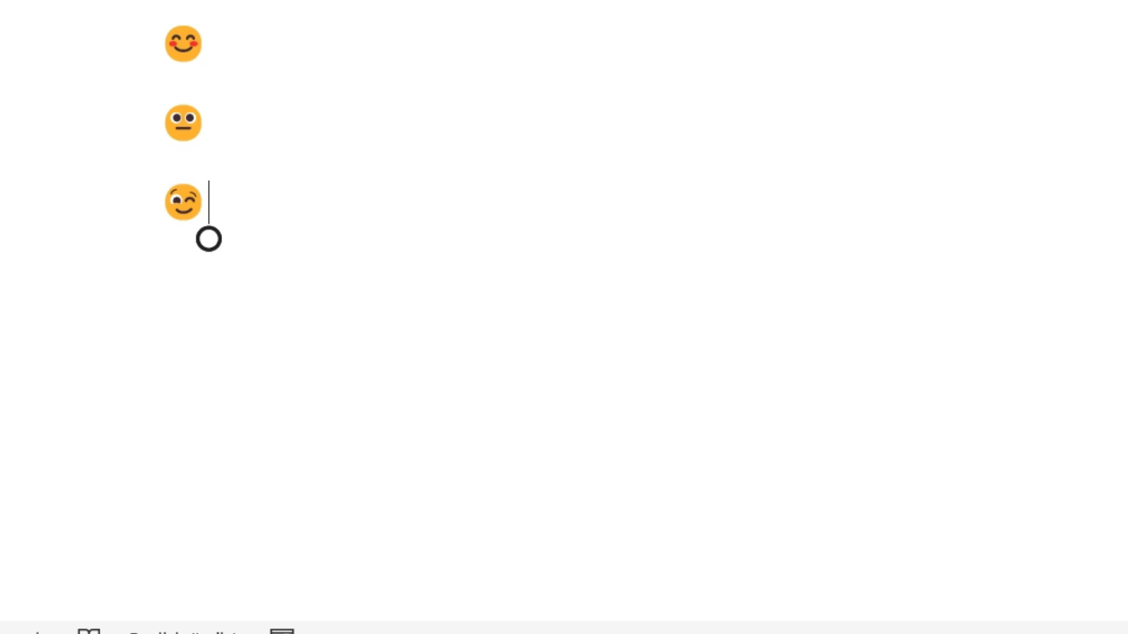
key("Return")
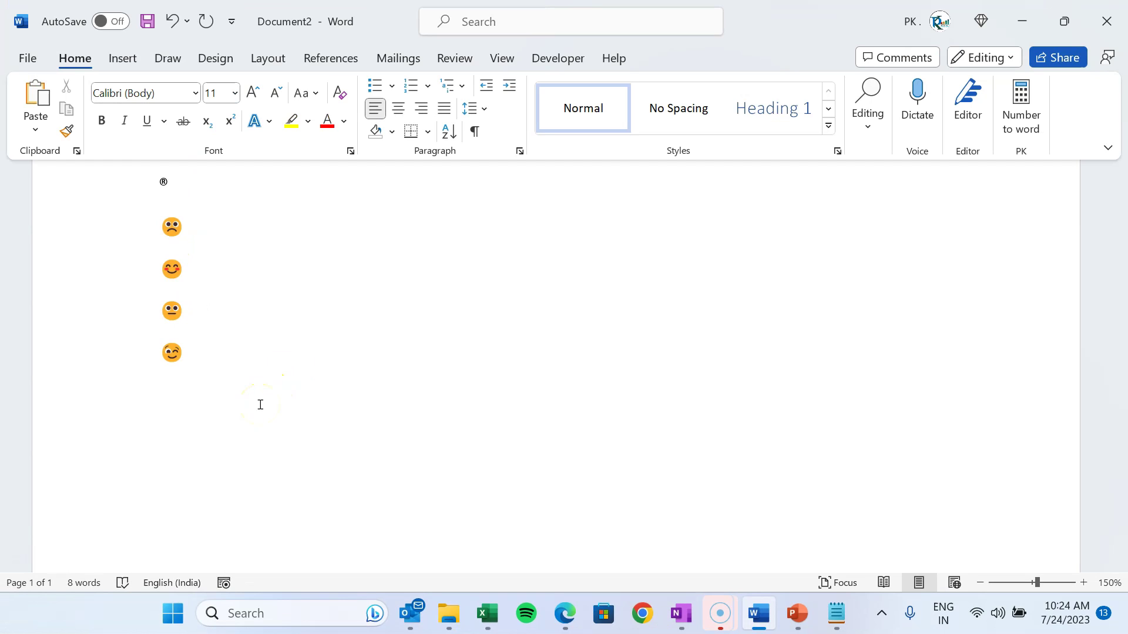
Step: Create a thin rule from --- and a thick rule from ___
type("---")
key("Return")
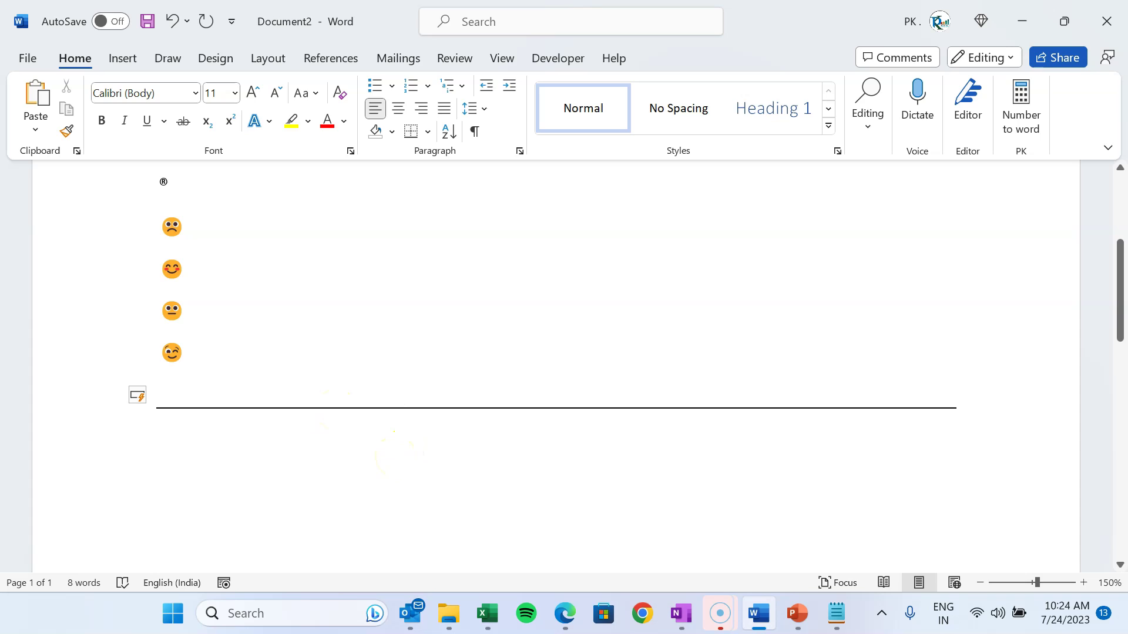
type("_")
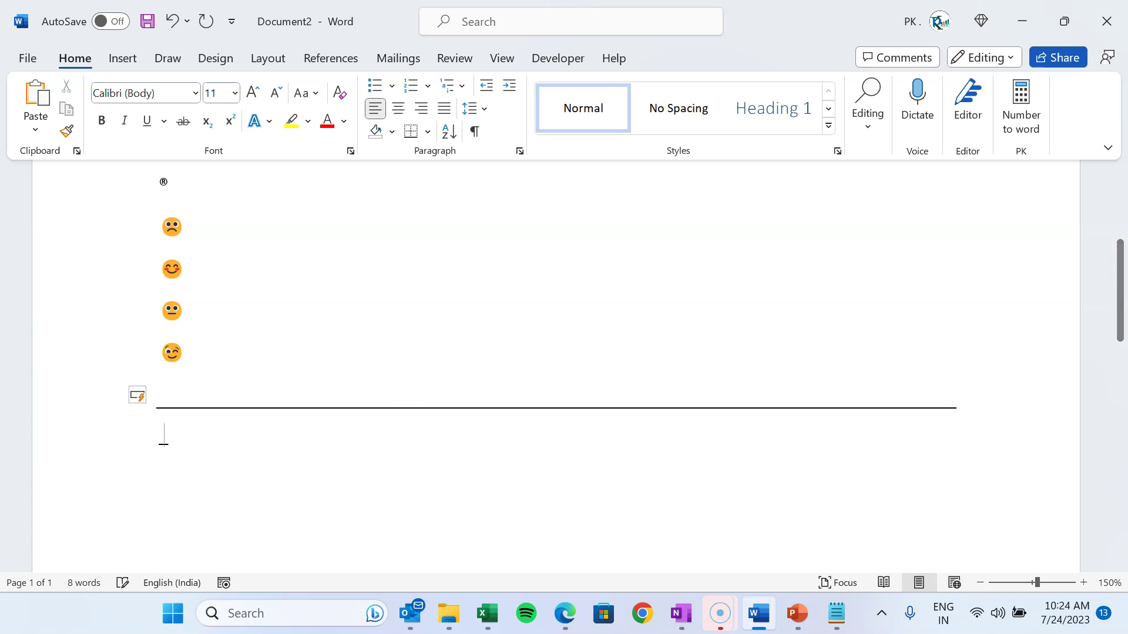
type("__")
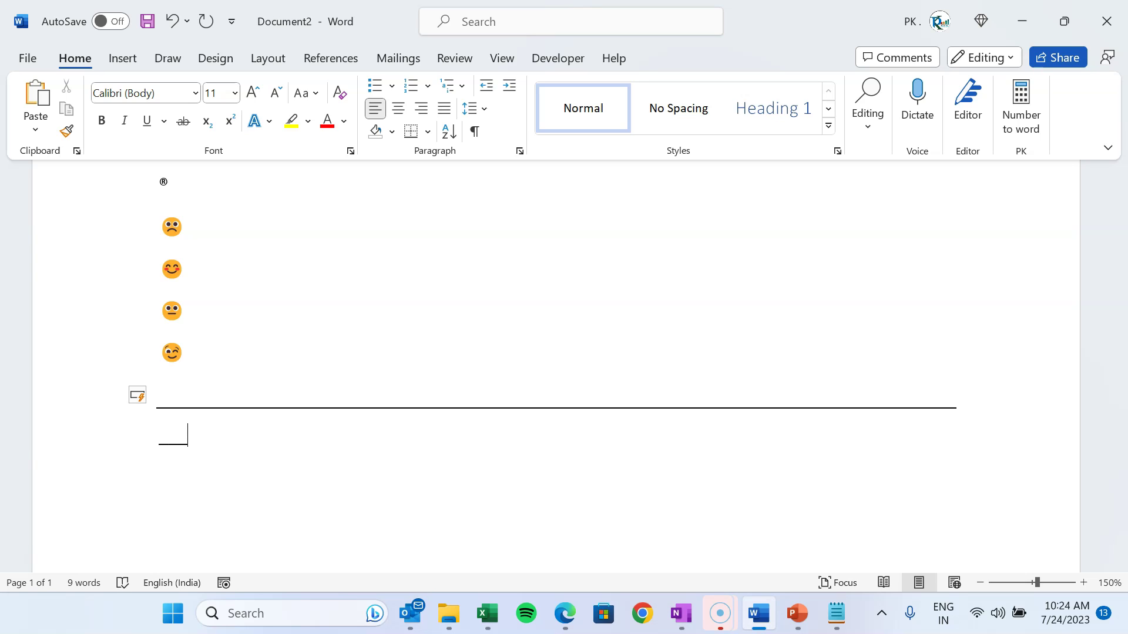
key("Return")
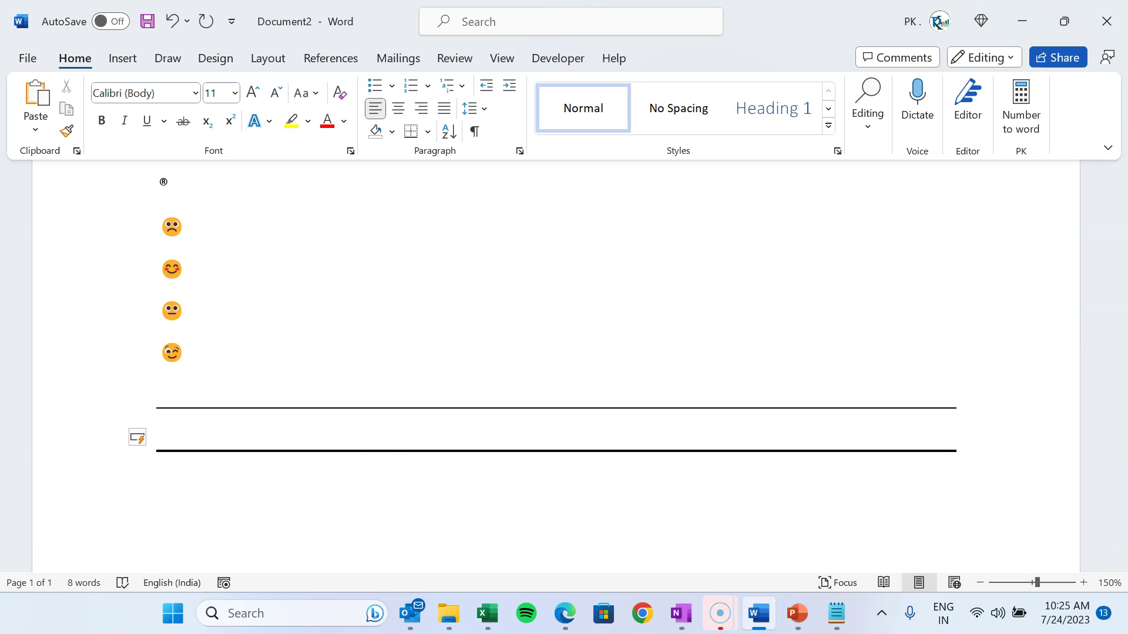
left_click(556, 498)
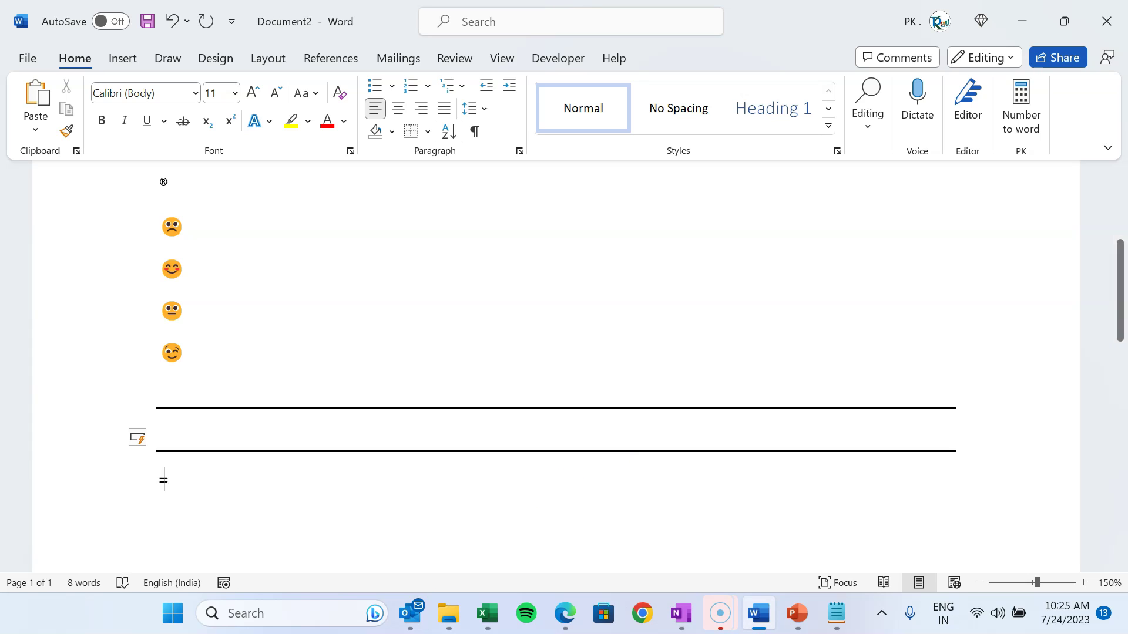
Step: Add a double rule from ===, a triple rule from ### and a dotted rule from ***
type("===")
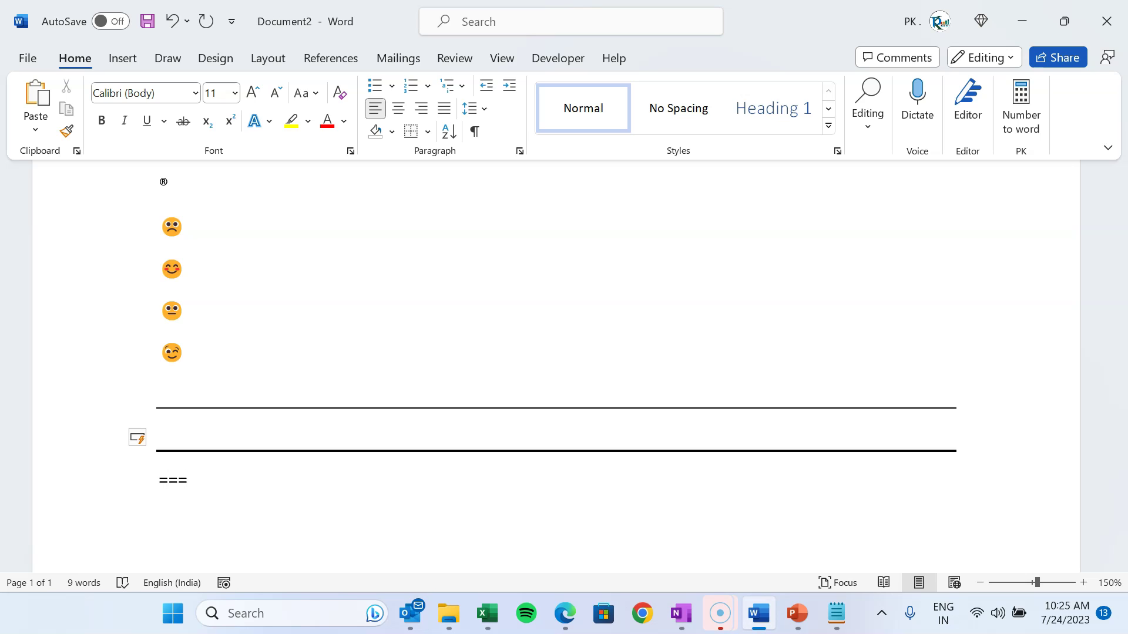
key("Return")
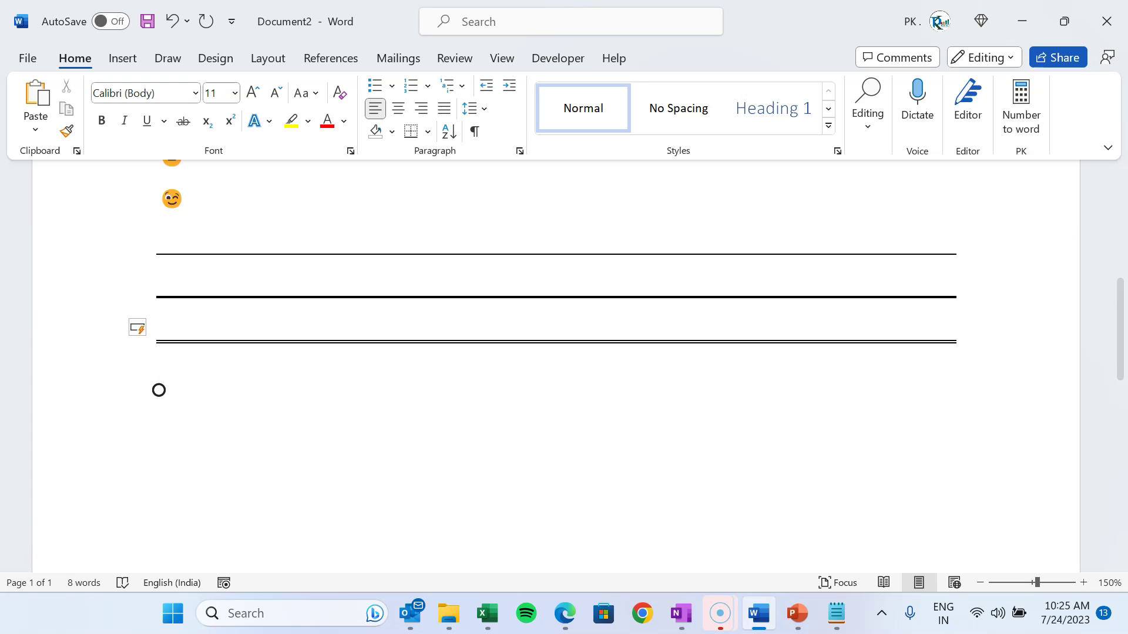
type("###")
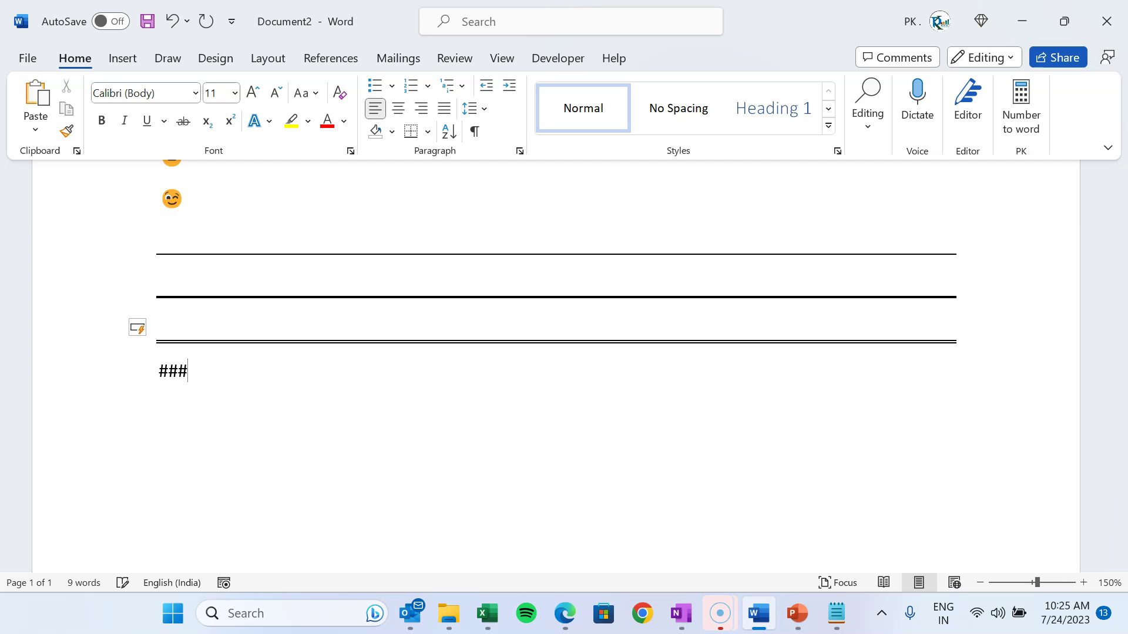
key("Return")
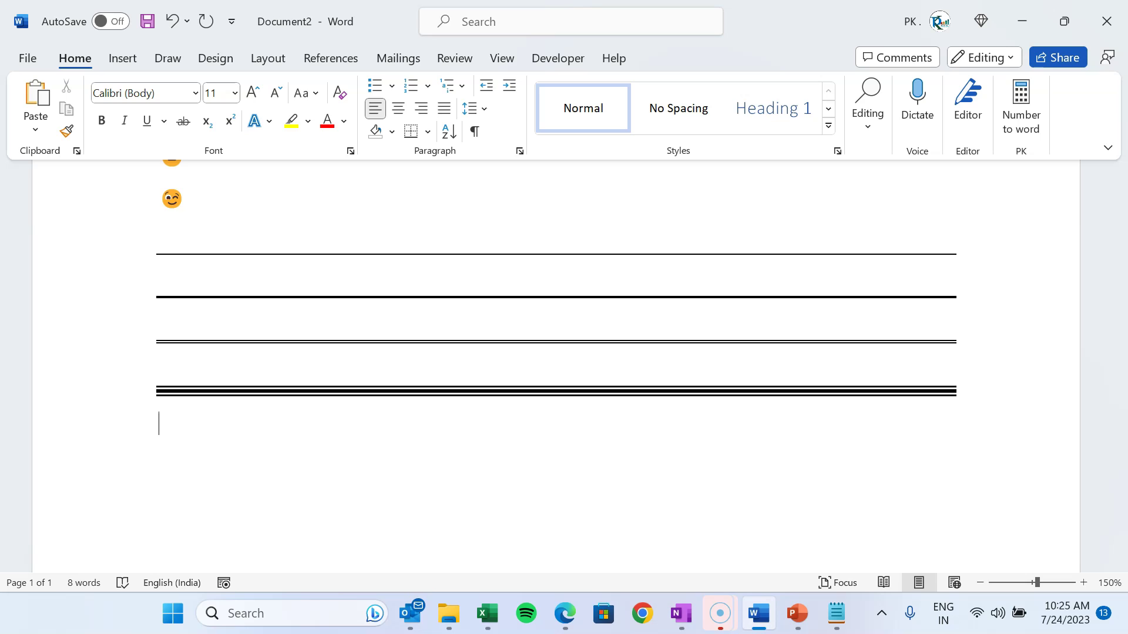
type("***")
key("Return")
scroll(556, 321, "down", 2)
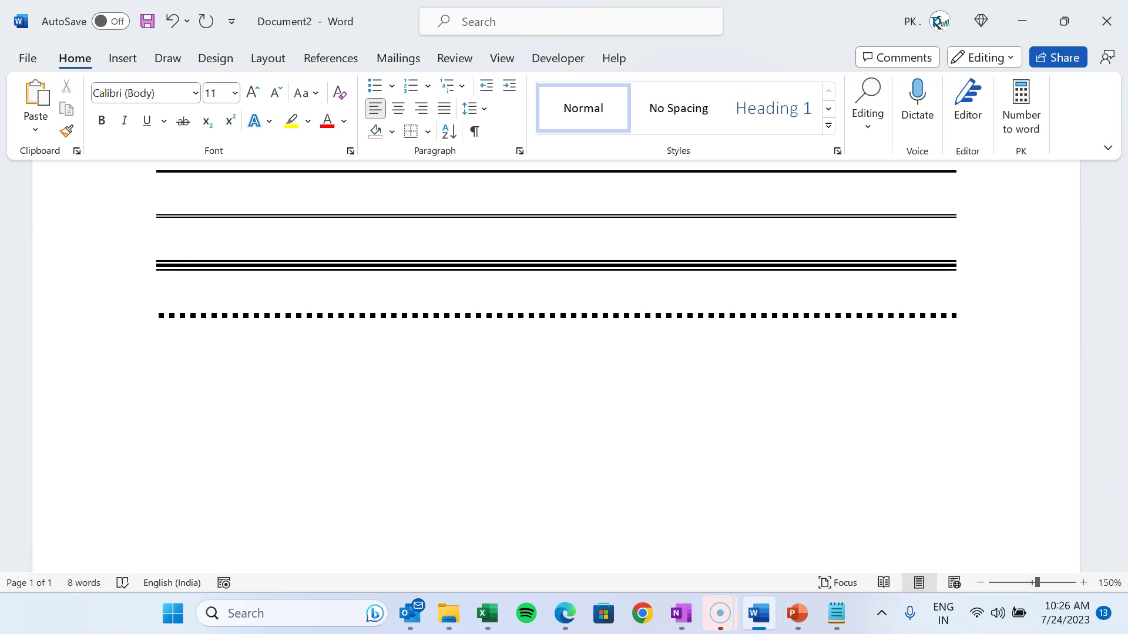
type("=")
Step: Start an arrow-bulleted list with the items 'Something' and 'Something else'
type(">")
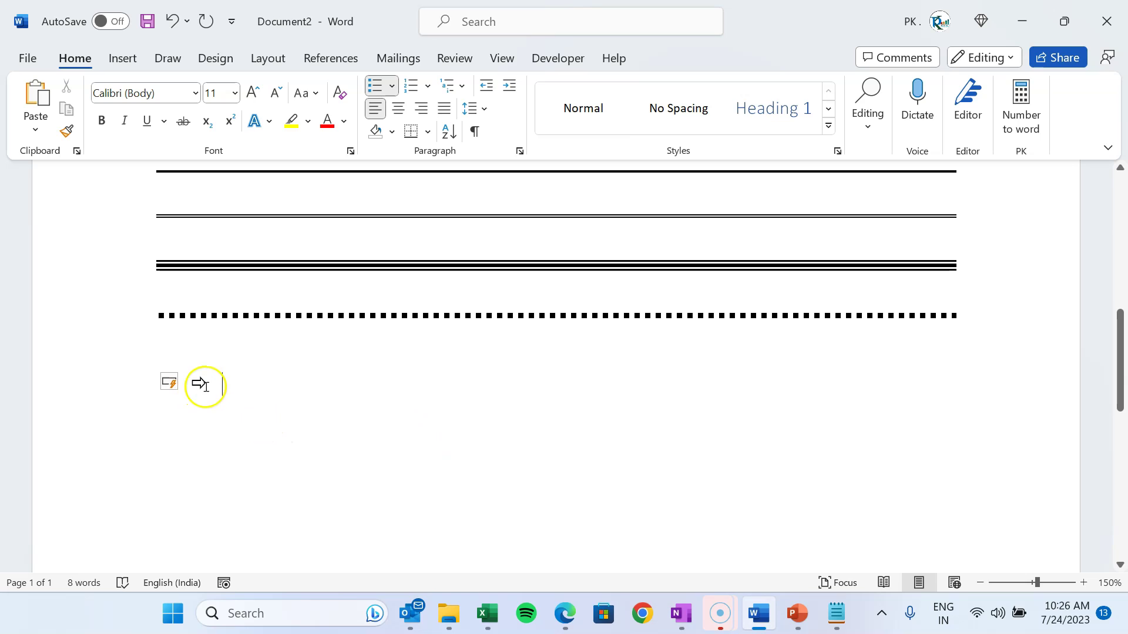
type("Someting")
left_click(256, 369)
key("Return")
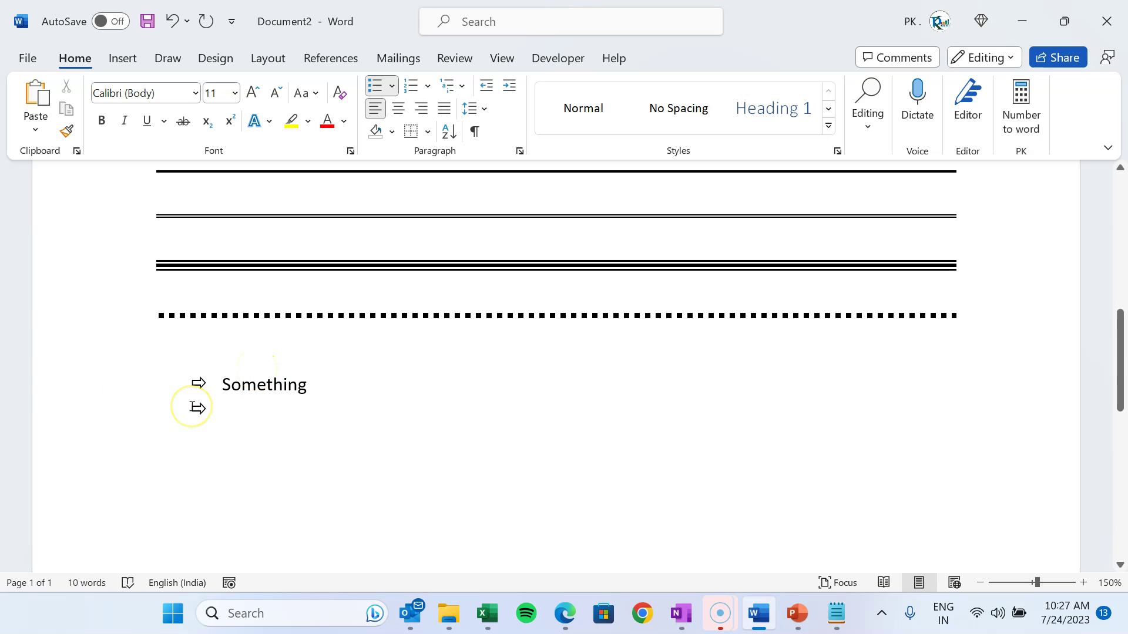
type("soe")
key("BackSpace")
type("mething else")
left_click(353, 425)
key("Return")
key("Return")
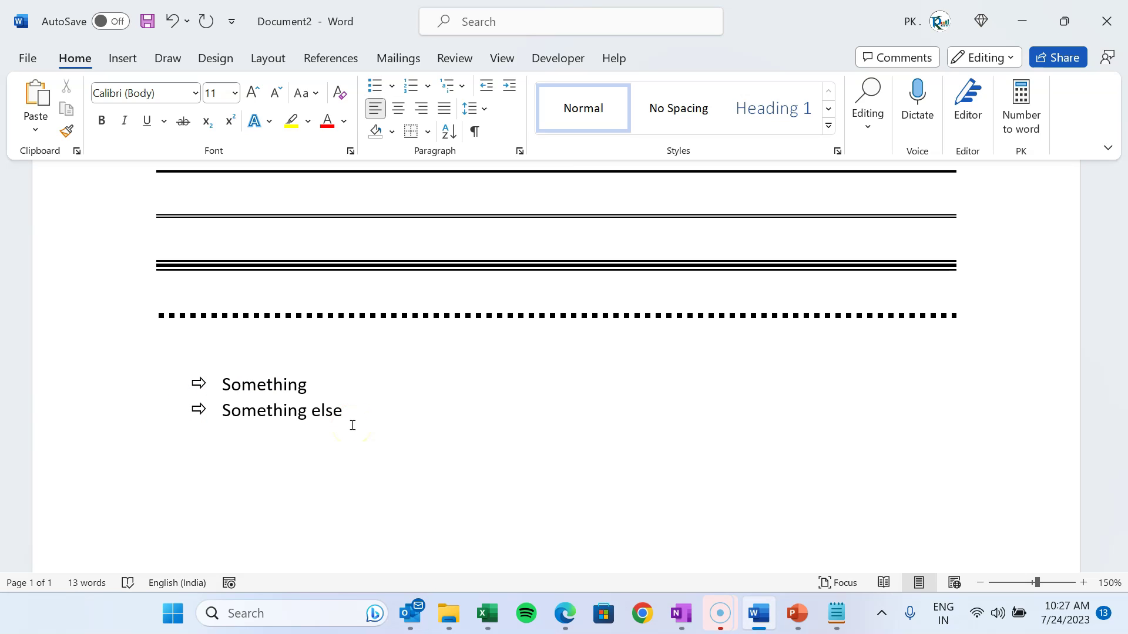
Step: Add right, left and double-headed arrows from ==>, <== and <=> on separate lines
type("==>")
key("Return")
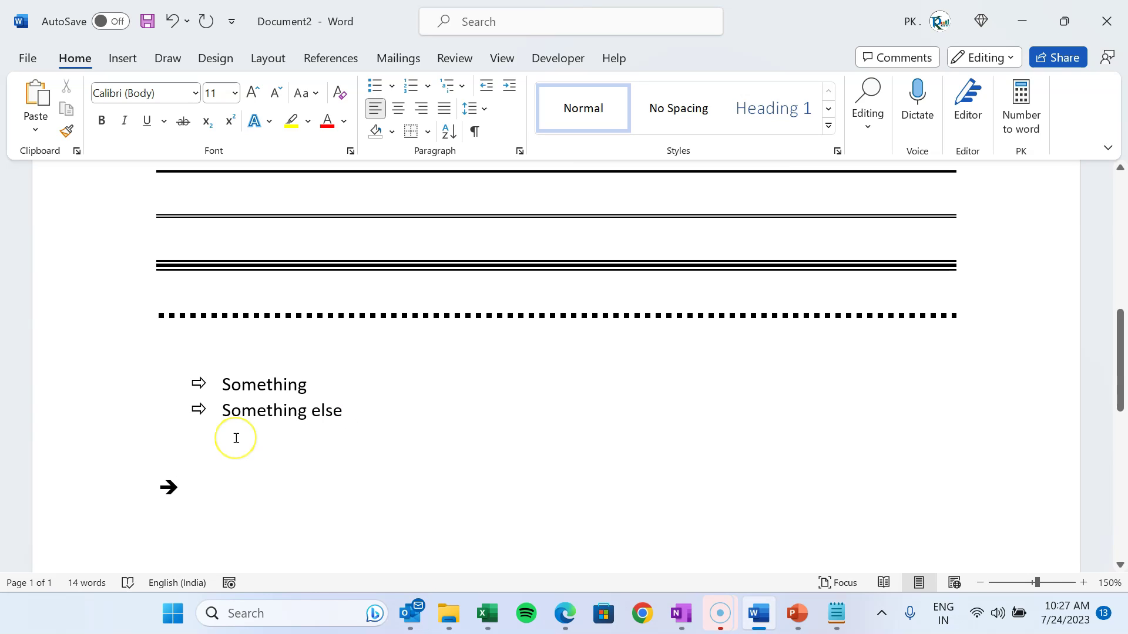
type("<==")
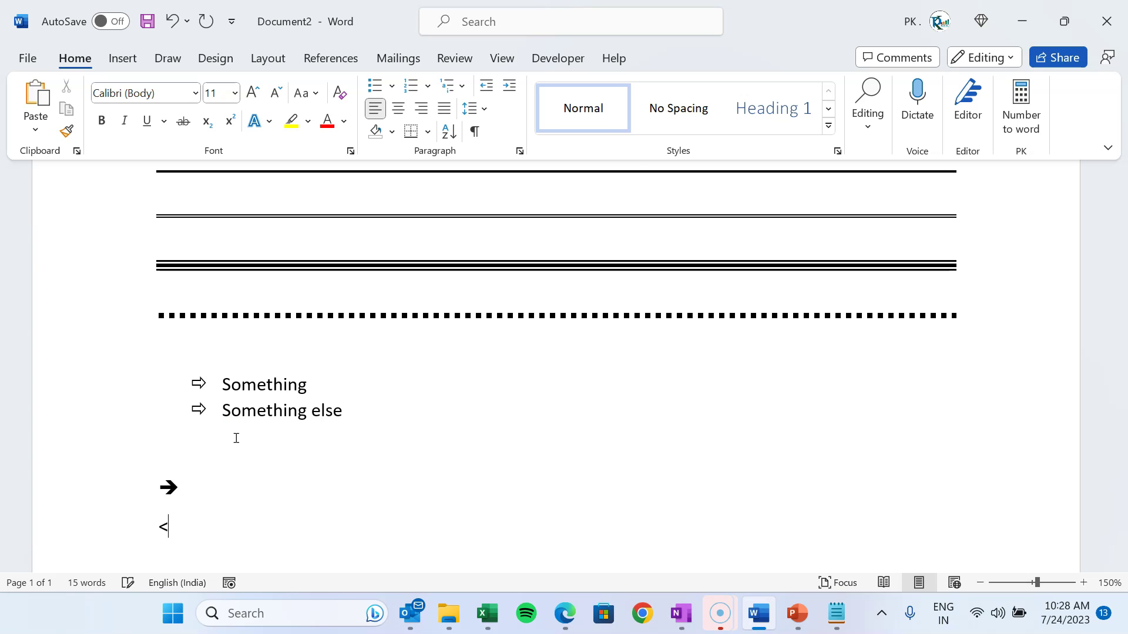
key("Return")
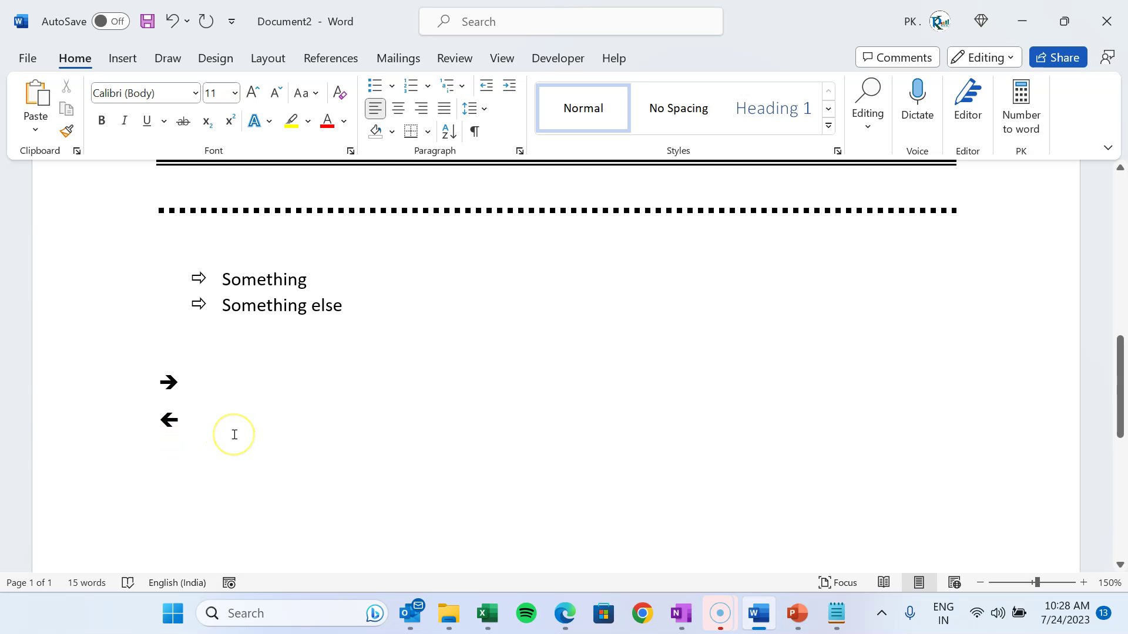
type("<=>")
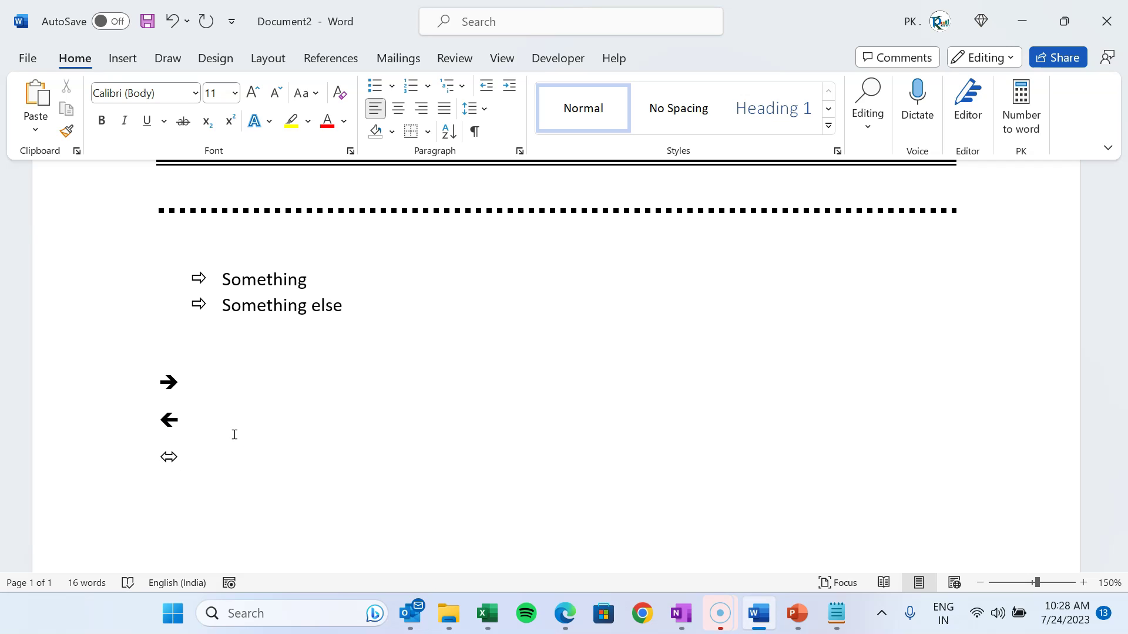
key("Return")
Step: Scroll up to show the ®, ©, ™ symbols and emoji faces at the top of the document
scroll(273, 446, "down", 2)
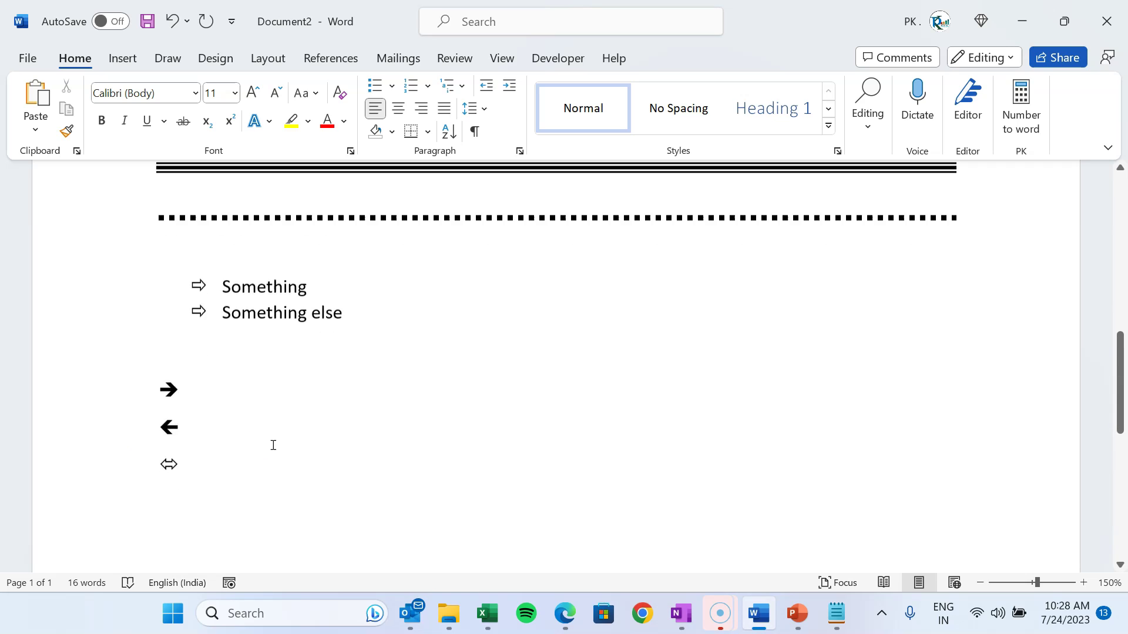
scroll(274, 440, "up", 12)
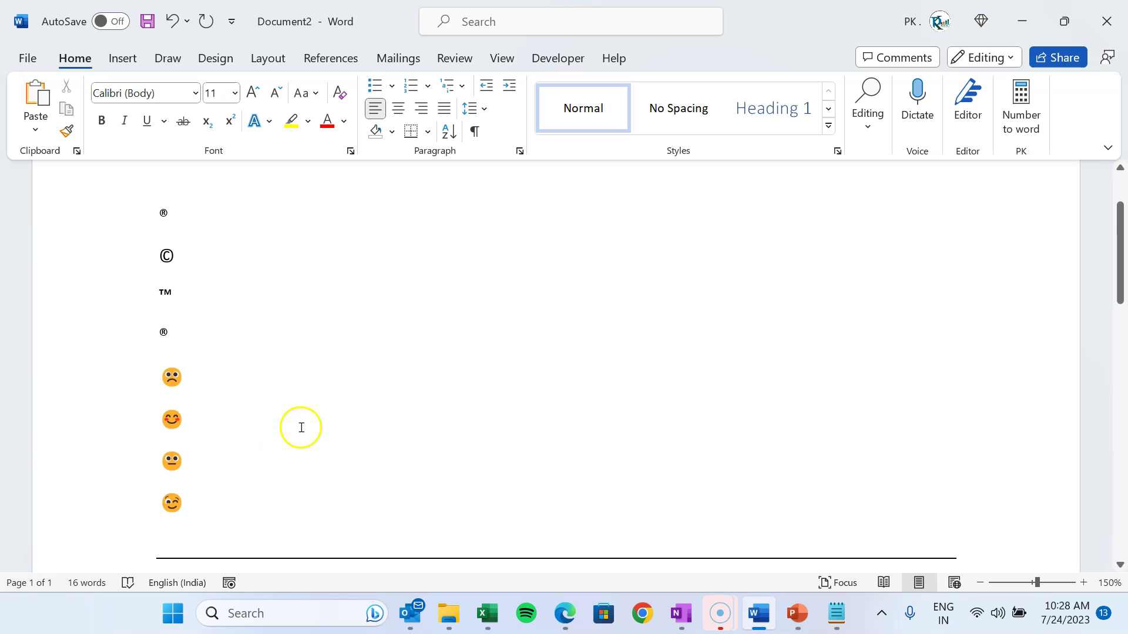